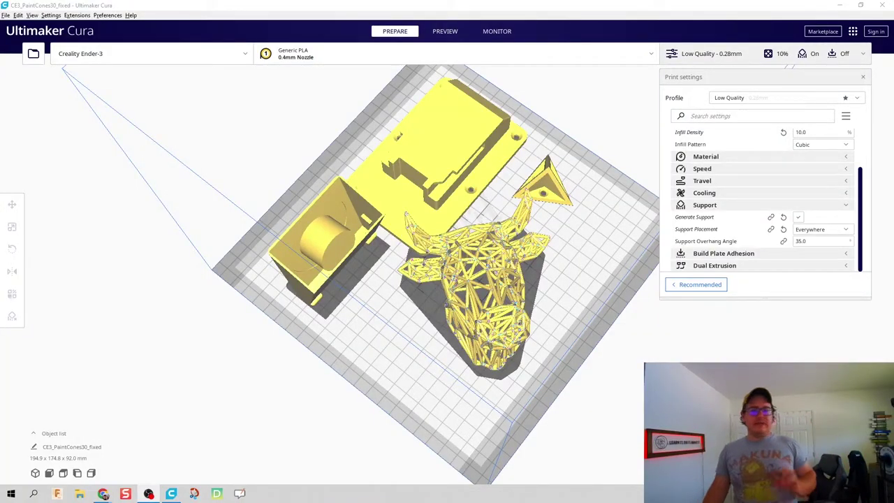
Orbit and zoom over the build plate to look down on the triangle and plate models
{"action": "right_click_drag", "start_coordinate": [423, 337], "coordinate": [473, 343]}
{"action": "scroll", "coordinate": [473, 343], "scroll_direction": "up", "scroll_amount": 6}
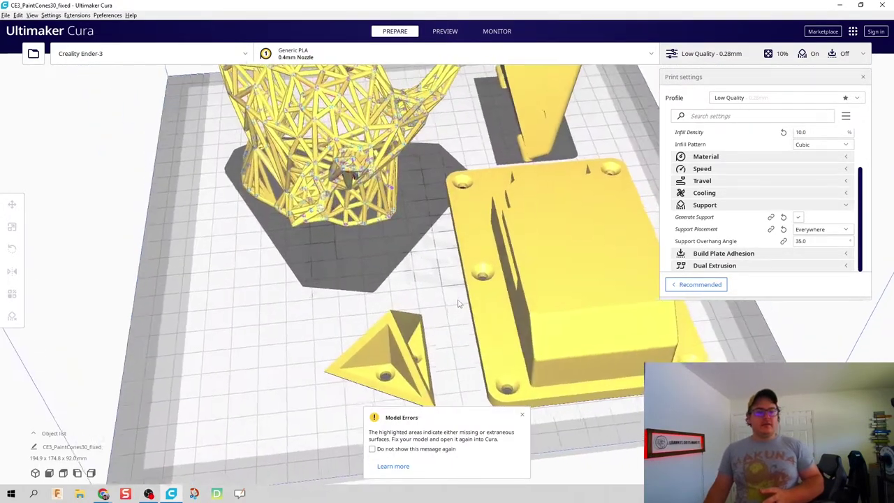
{"action": "right_click_drag", "start_coordinate": [459, 304], "coordinate": [491, 268]}
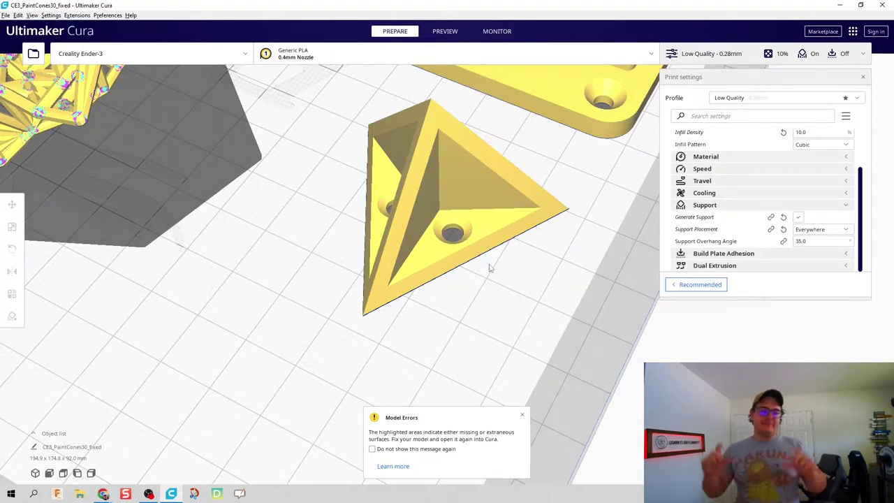
{"action": "right_click_drag", "start_coordinate": [452, 266], "coordinate": [531, 297]}
{"action": "scroll", "coordinate": [531, 297], "scroll_direction": "up", "scroll_amount": 5}
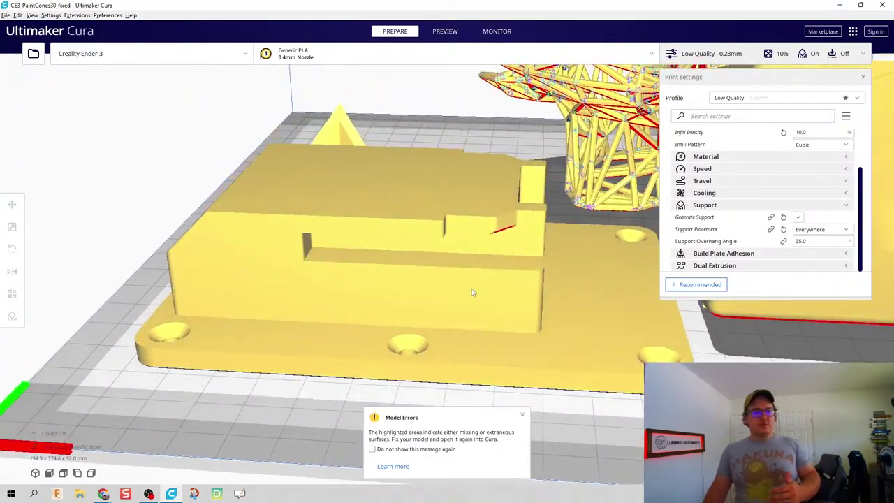
{"action": "scroll", "coordinate": [472, 293], "scroll_direction": "up", "scroll_amount": 4}
Orbit around the plate model to inspect its red overhang areas from low and high angles
{"action": "right_click_drag", "start_coordinate": [424, 265], "coordinate": [494, 292]}
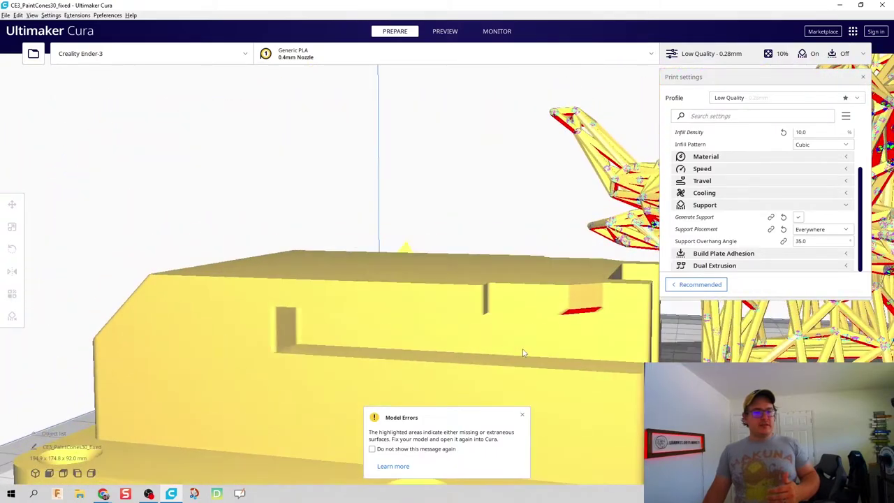
{"action": "right_click_drag", "start_coordinate": [523, 353], "coordinate": [455, 303]}
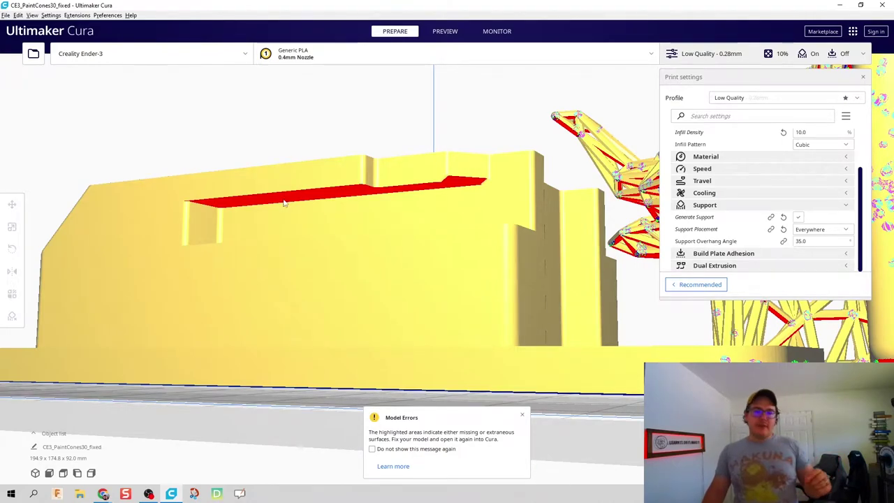
{"action": "right_click_drag", "start_coordinate": [310, 214], "coordinate": [323, 222]}
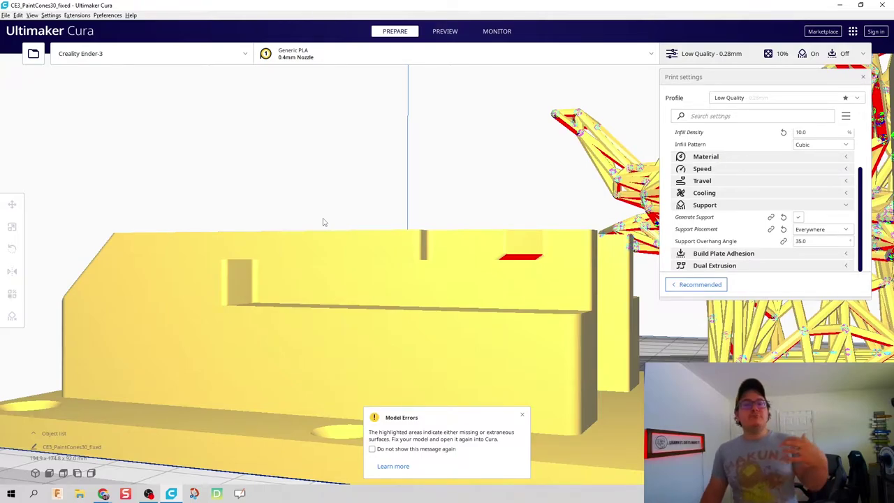
{"action": "scroll", "coordinate": [395, 243], "scroll_direction": "down", "scroll_amount": 5}
{"action": "right_click_drag", "start_coordinate": [400, 246], "coordinate": [464, 223]}
Dismiss the Model Errors message and swing the view so the cube's hole faces the camera
{"action": "left_click", "coordinate": [523, 417]}
{"action": "right_click_drag", "start_coordinate": [521, 412], "coordinate": [502, 339]}
{"action": "scroll", "coordinate": [502, 340], "scroll_direction": "up", "scroll_amount": 8}
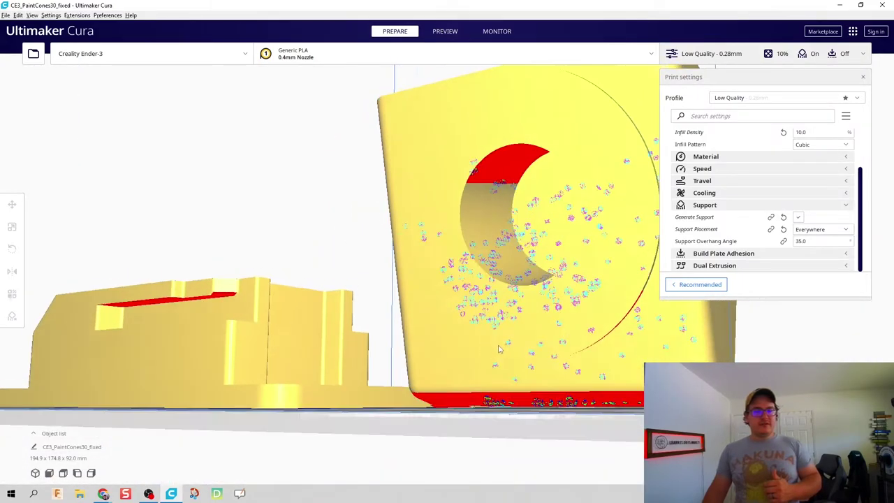
{"action": "right_click_drag", "start_coordinate": [499, 350], "coordinate": [443, 365]}
{"action": "scroll", "coordinate": [477, 358], "scroll_direction": "down", "scroll_amount": 4}
{"action": "left_click", "coordinate": [420, 328]}
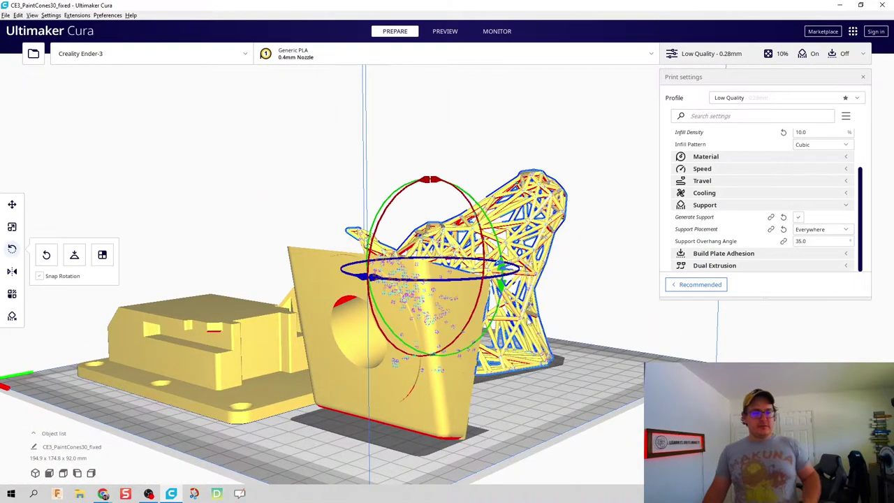
{"action": "scroll", "coordinate": [482, 335], "scroll_direction": "up", "scroll_amount": 5}
{"action": "scroll", "coordinate": [482, 335], "scroll_direction": "up", "scroll_amount": 4}
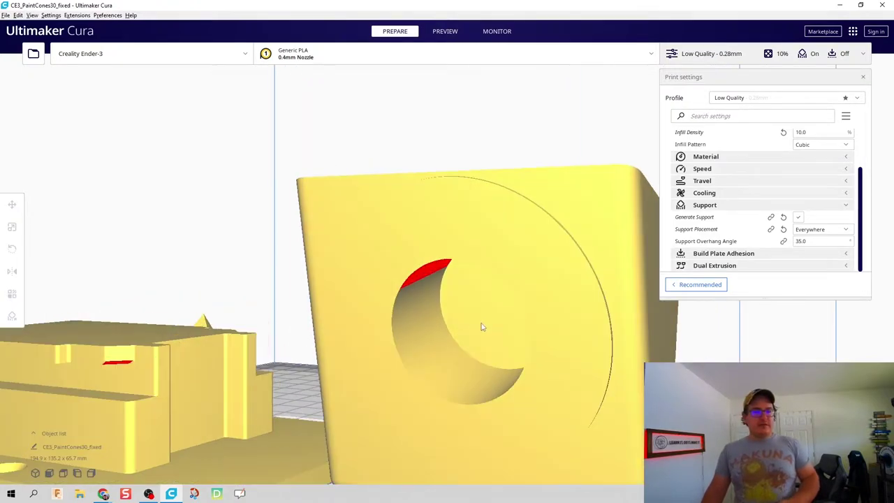
{"action": "right_click_drag", "start_coordinate": [471, 324], "coordinate": [552, 329]}
{"action": "scroll", "coordinate": [467, 312], "scroll_direction": "down", "scroll_amount": 2}
{"action": "right_click_drag", "start_coordinate": [341, 359], "coordinate": [363, 351]}
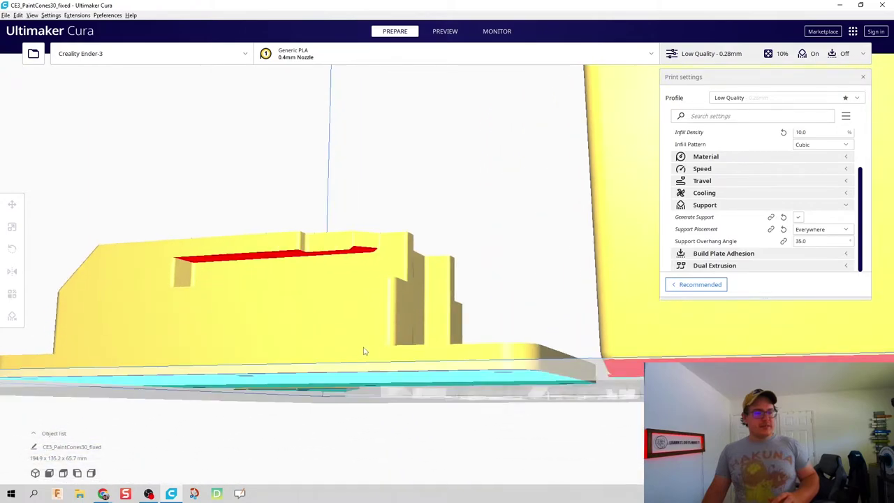
{"action": "right_click_drag", "start_coordinate": [302, 284], "coordinate": [434, 308]}
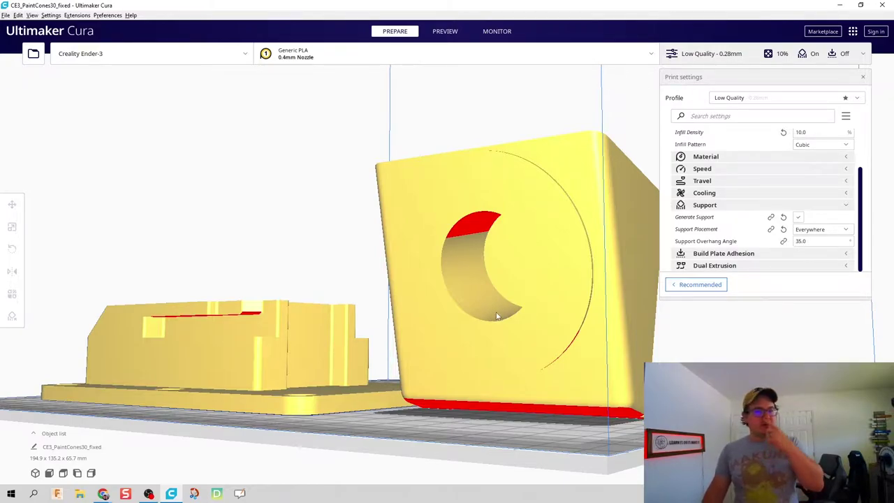
{"action": "right_click_drag", "start_coordinate": [497, 316], "coordinate": [380, 273]}
{"action": "scroll", "coordinate": [492, 319], "scroll_direction": "down", "scroll_amount": 5}
{"action": "scroll", "coordinate": [488, 394], "scroll_direction": "down", "scroll_amount": 3}
{"action": "right_click_drag", "start_coordinate": [558, 388], "coordinate": [431, 371]}
{"action": "scroll", "coordinate": [439, 372], "scroll_direction": "up", "scroll_amount": 8}
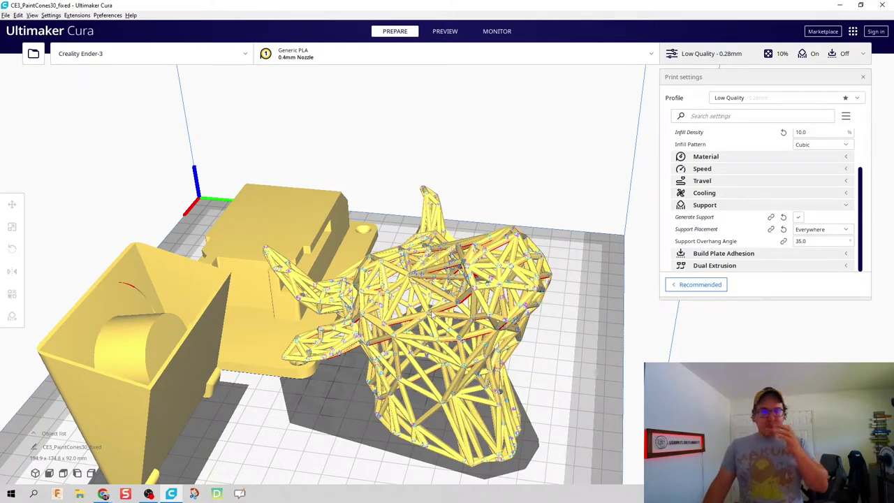
Orbit to a frontal view of the boxes and the lattice model
{"action": "right_click_drag", "start_coordinate": [435, 314], "coordinate": [709, 292]}
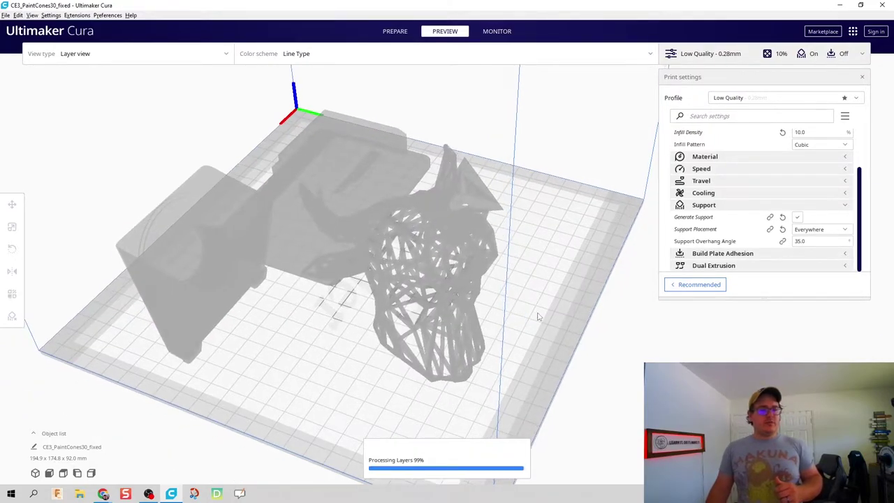
Orbit and zoom around the sliced models in the layer preview
{"action": "mouse_move", "coordinate": [522, 315]}
{"action": "right_mouse_down"}
{"action": "mouse_move", "coordinate": [435, 318]}
{"action": "mouse_move", "coordinate": [531, 305]}
{"action": "right_mouse_up"}
{"action": "right_click_drag", "start_coordinate": [479, 326], "coordinate": [460, 309]}
{"action": "scroll", "coordinate": [460, 310], "scroll_direction": "up", "scroll_amount": 4}
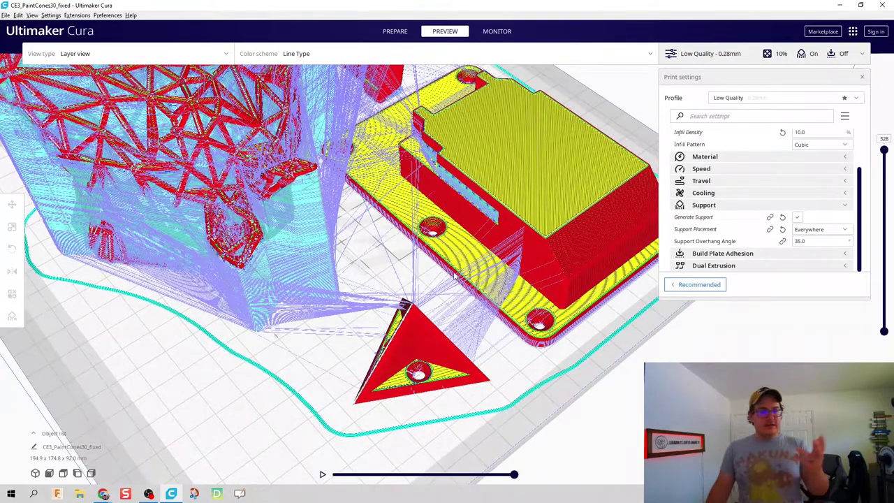
{"action": "scroll", "coordinate": [455, 274], "scroll_direction": "down", "scroll_amount": 3}
{"action": "scroll", "coordinate": [455, 283], "scroll_direction": "up", "scroll_amount": 2}
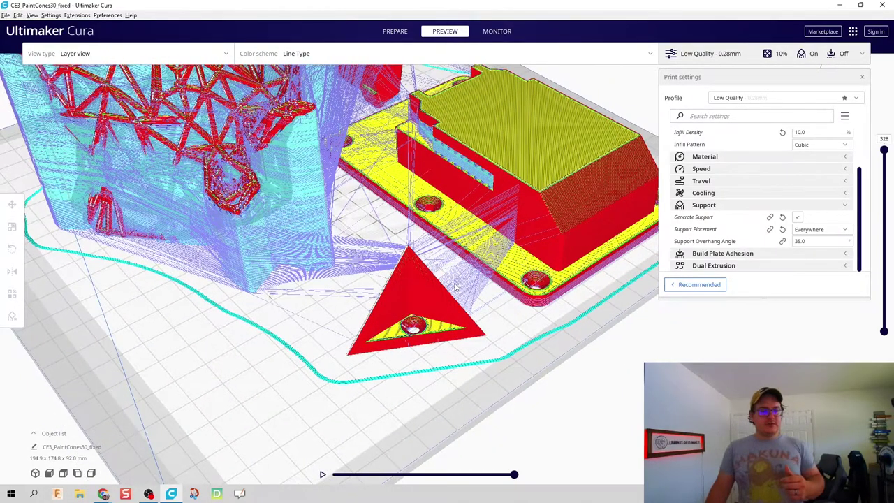
{"action": "scroll", "coordinate": [457, 286], "scroll_direction": "up", "scroll_amount": 4}
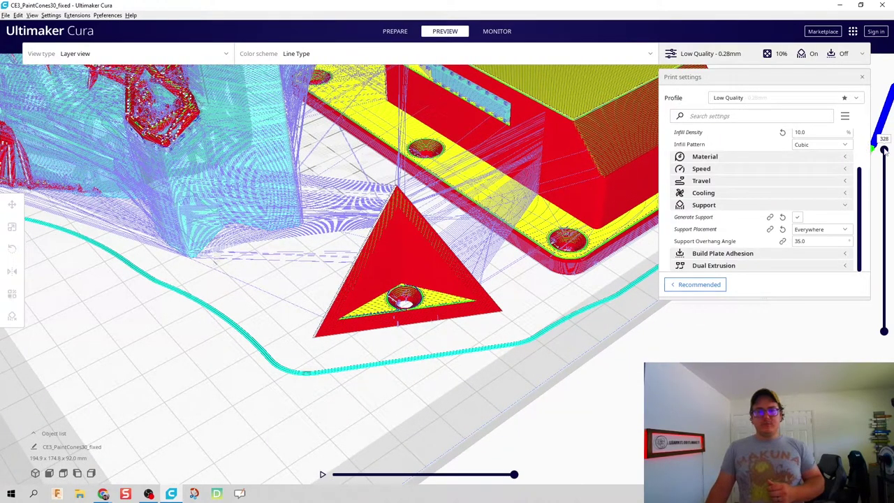
Cut the preview to the first layer, then raise it to show the bottom layers
{"action": "left_click_drag", "start_coordinate": [884, 211], "coordinate": [885, 338]}
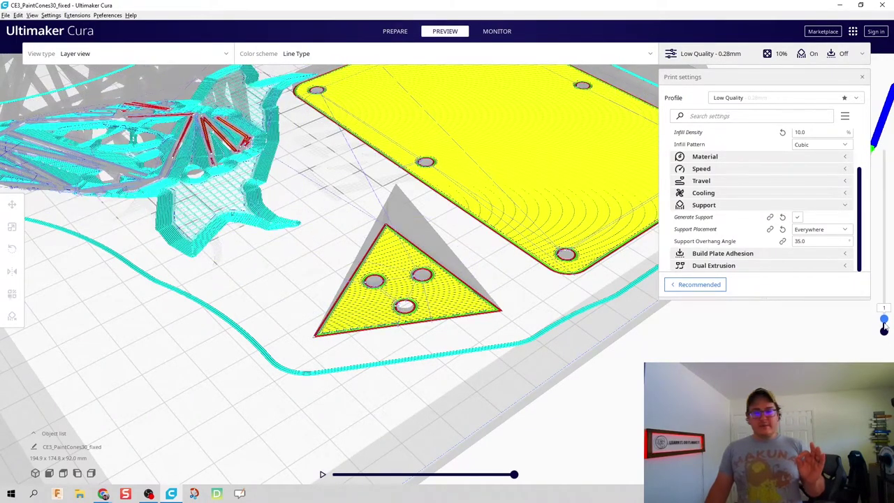
{"action": "left_click_drag", "start_coordinate": [885, 325], "coordinate": [885, 263]}
{"action": "right_click_drag", "start_coordinate": [686, 314], "coordinate": [573, 302]}
Step the layer slider through layers 46, 102 and 90, ending at 167 on the plate model
{"action": "scroll", "coordinate": [494, 318], "scroll_direction": "up", "scroll_amount": 6}
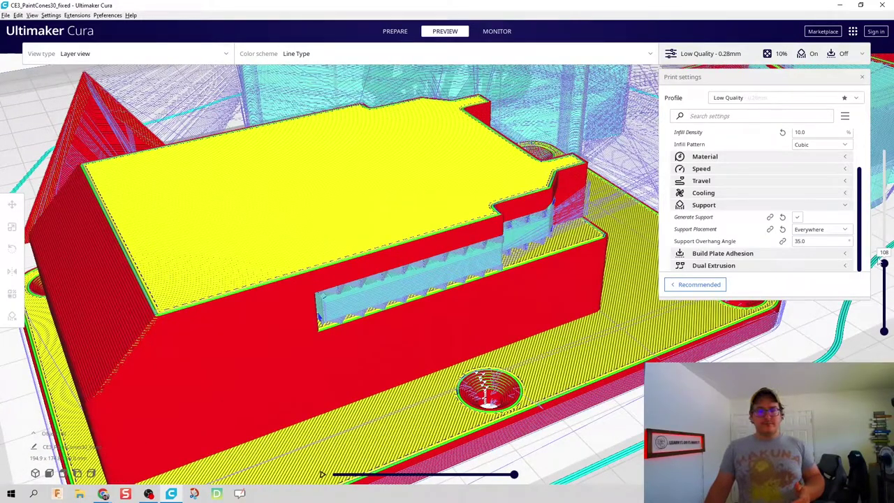
{"action": "left_click", "coordinate": [885, 264]}
{"action": "mouse_move", "coordinate": [888, 285]}
{"action": "left_mouse_down"}
{"action": "mouse_move", "coordinate": [885, 318]}
{"action": "mouse_move", "coordinate": [884, 278]}
{"action": "left_mouse_up"}
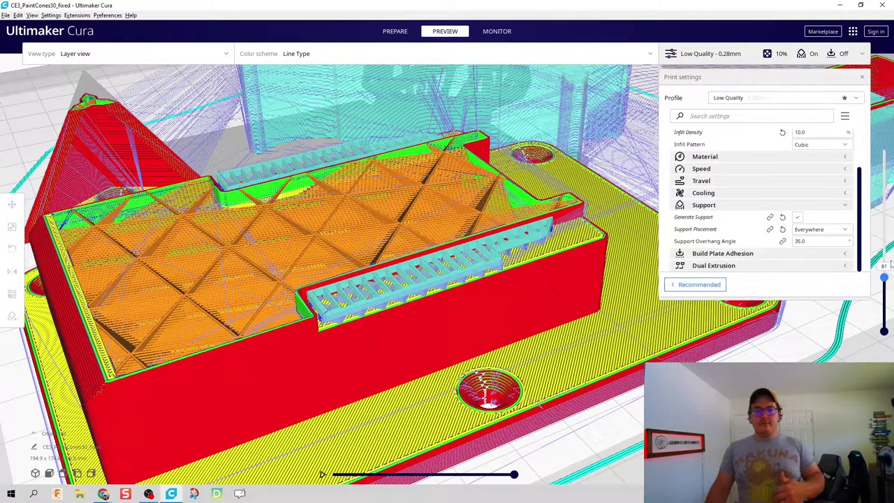
{"action": "mouse_move", "coordinate": [884, 277]}
{"action": "left_mouse_down"}
{"action": "mouse_move", "coordinate": [885, 155]}
{"action": "mouse_move", "coordinate": [885, 269]}
{"action": "left_mouse_up"}
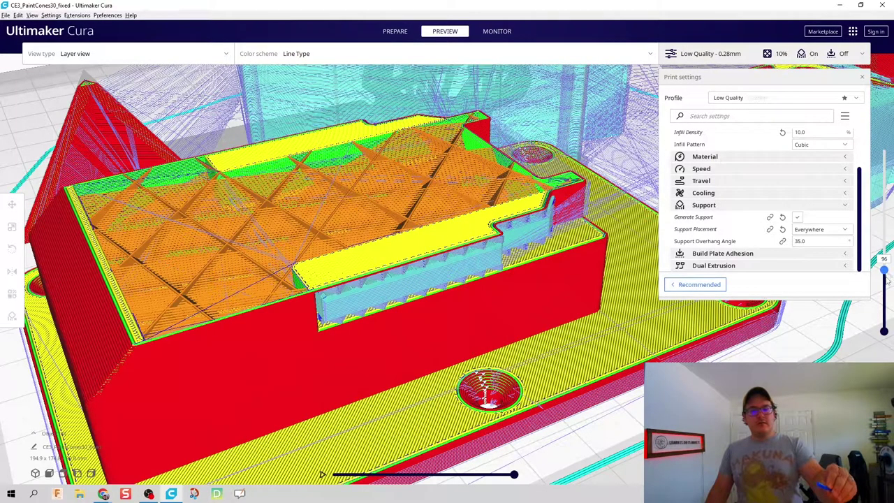
{"action": "left_click_drag", "start_coordinate": [888, 279], "coordinate": [887, 280]}
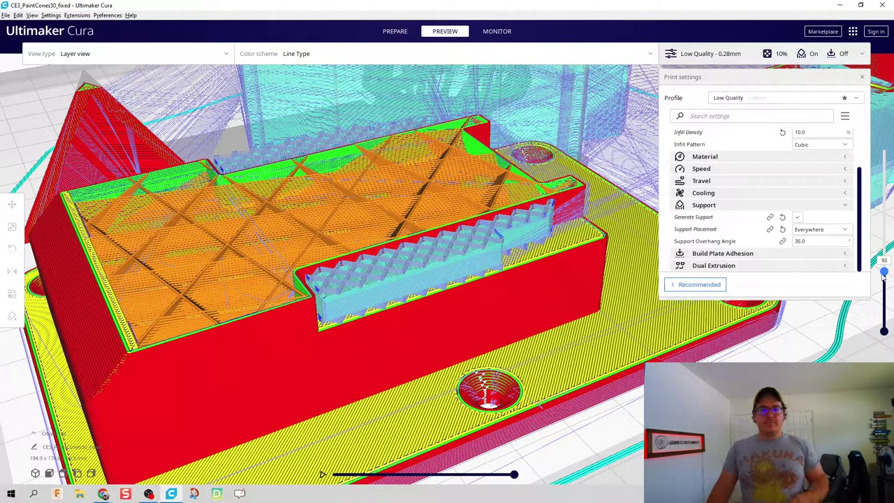
{"action": "left_click_drag", "start_coordinate": [885, 276], "coordinate": [885, 233]}
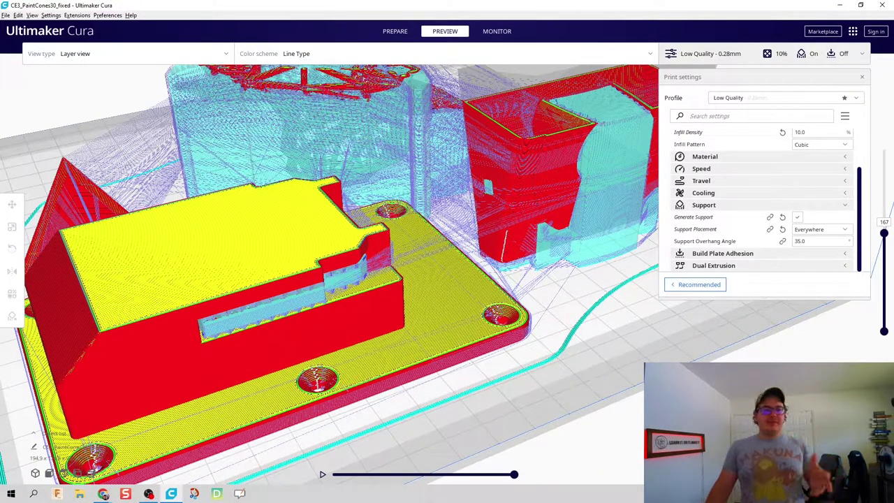
Orbit and zoom onto the right-hand box model with the preview cut to layer 77
{"action": "right_click_drag", "start_coordinate": [545, 377], "coordinate": [622, 382]}
{"action": "scroll", "coordinate": [602, 382], "scroll_direction": "up", "scroll_amount": 6}
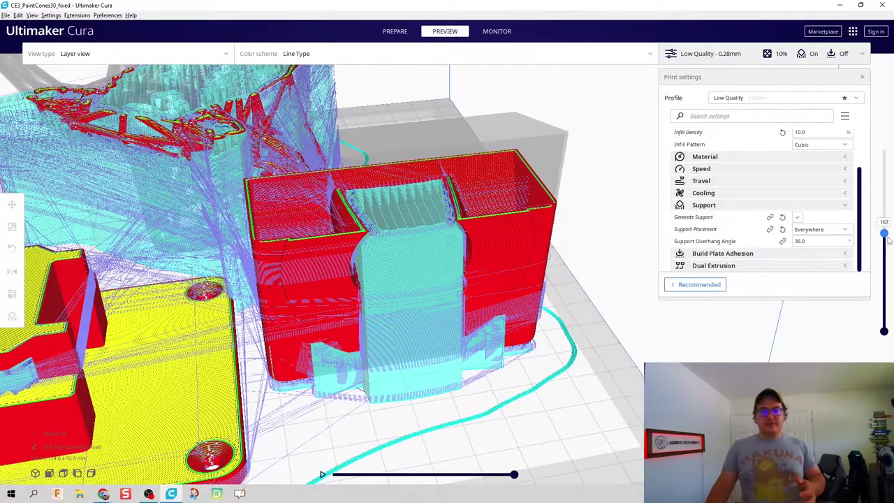
{"action": "left_click_drag", "start_coordinate": [886, 234], "coordinate": [884, 266]}
{"action": "scroll", "coordinate": [440, 267], "scroll_direction": "up", "scroll_amount": 2}
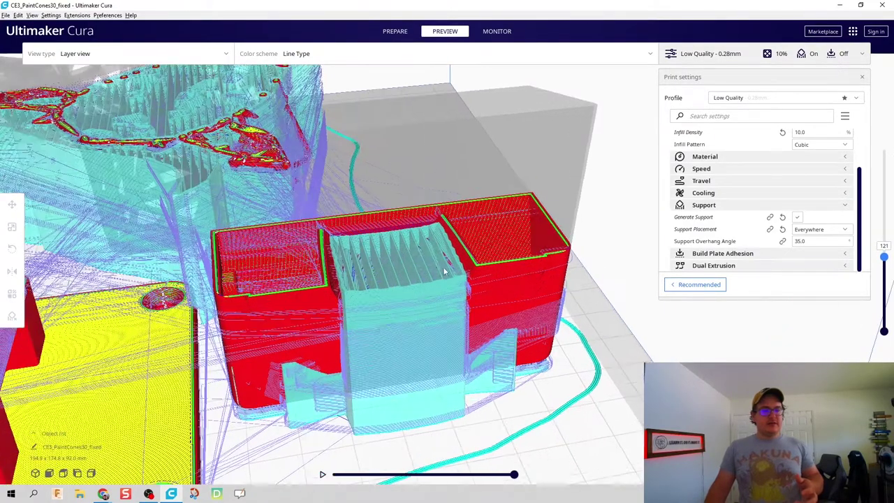
{"action": "scroll", "coordinate": [452, 271], "scroll_direction": "up", "scroll_amount": 2}
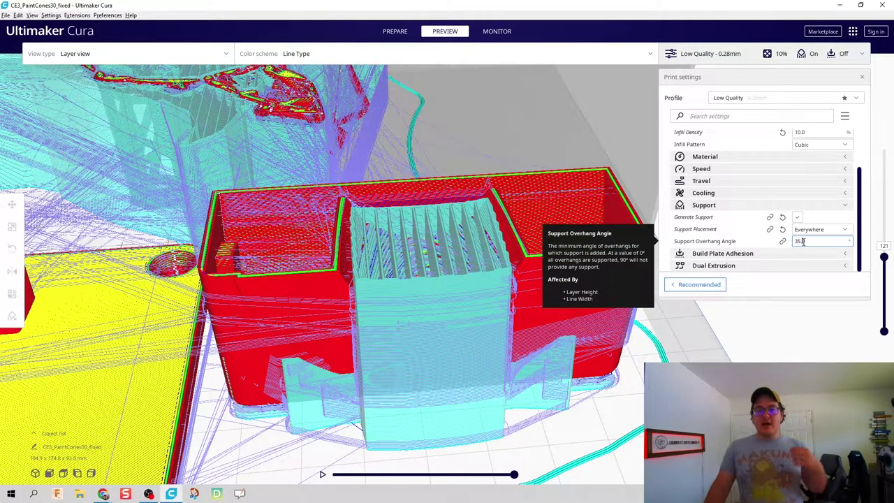
Confirm the support overhang angle value, then show layers up to 286 and trim back to 275
{"action": "key", "text": "Return"}
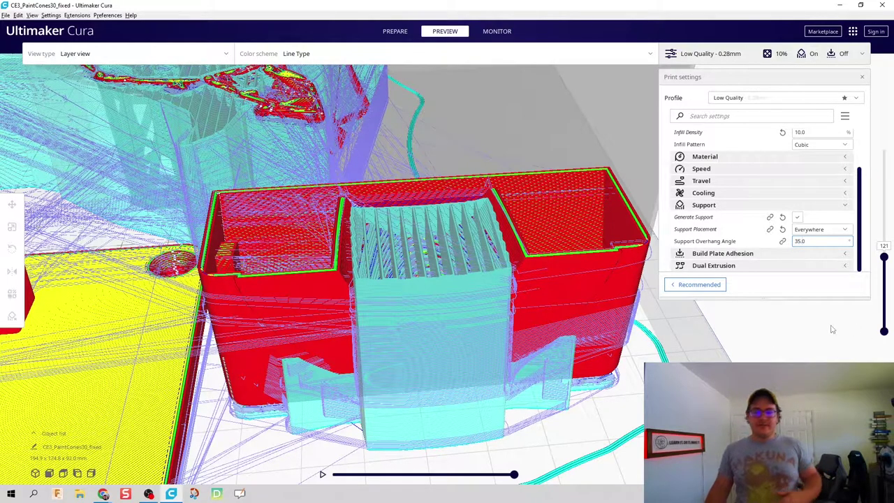
{"action": "right_click_drag", "start_coordinate": [751, 331], "coordinate": [461, 325]}
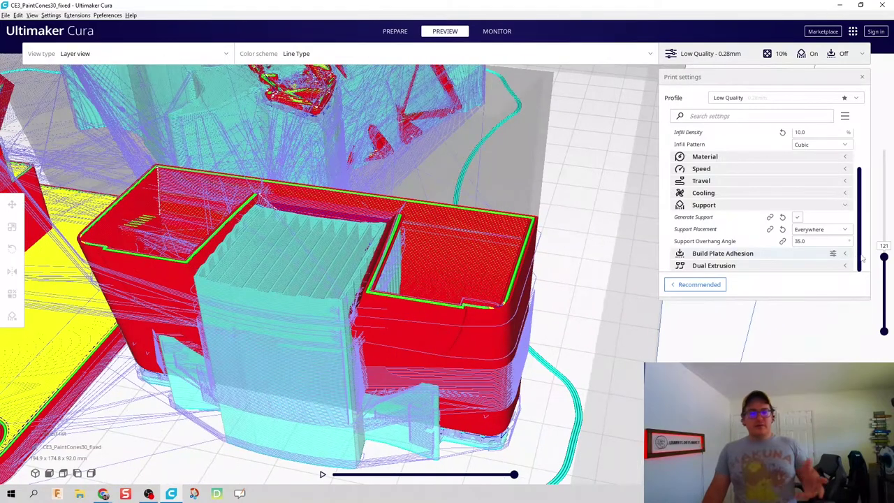
{"action": "left_click_drag", "start_coordinate": [884, 257], "coordinate": [884, 176]}
{"action": "right_click_drag", "start_coordinate": [705, 343], "coordinate": [576, 353]}
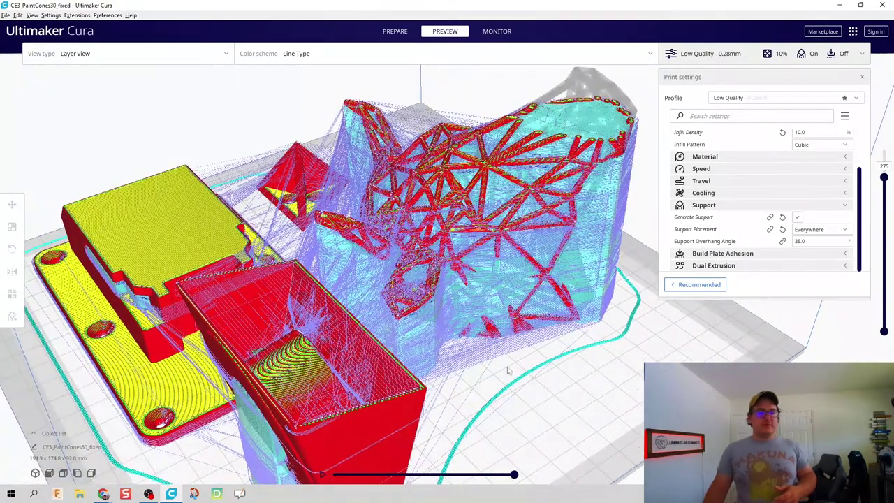
Orbit and zoom to face the support tree, then close the print settings panel
{"action": "right_click_drag", "start_coordinate": [481, 371], "coordinate": [540, 358]}
{"action": "scroll", "coordinate": [541, 356], "scroll_direction": "up", "scroll_amount": 3}
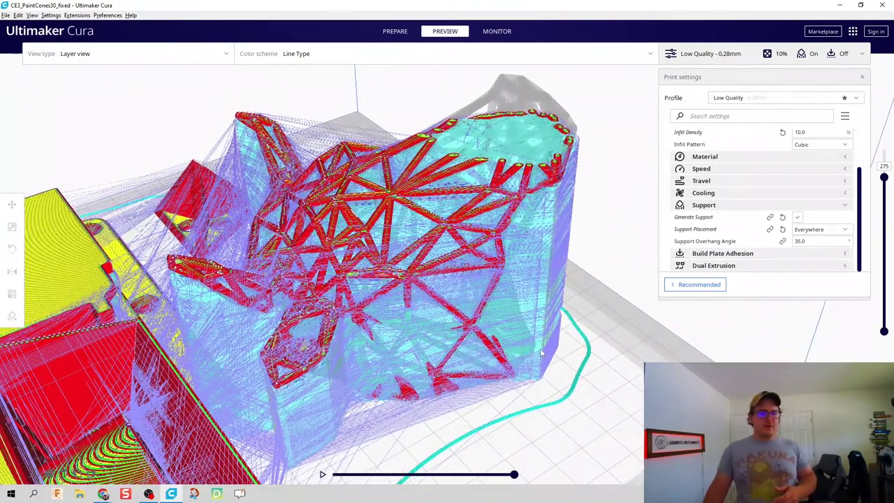
{"action": "scroll", "coordinate": [540, 348], "scroll_direction": "down", "scroll_amount": 2}
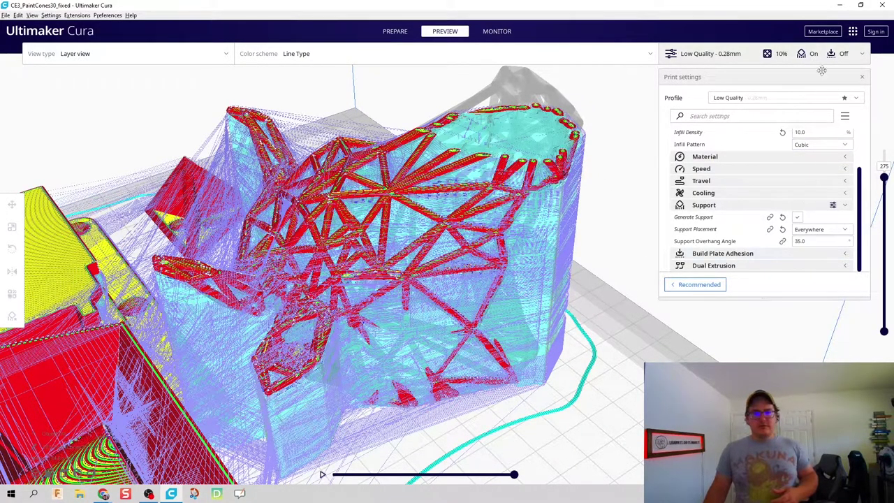
{"action": "left_click", "coordinate": [863, 77]}
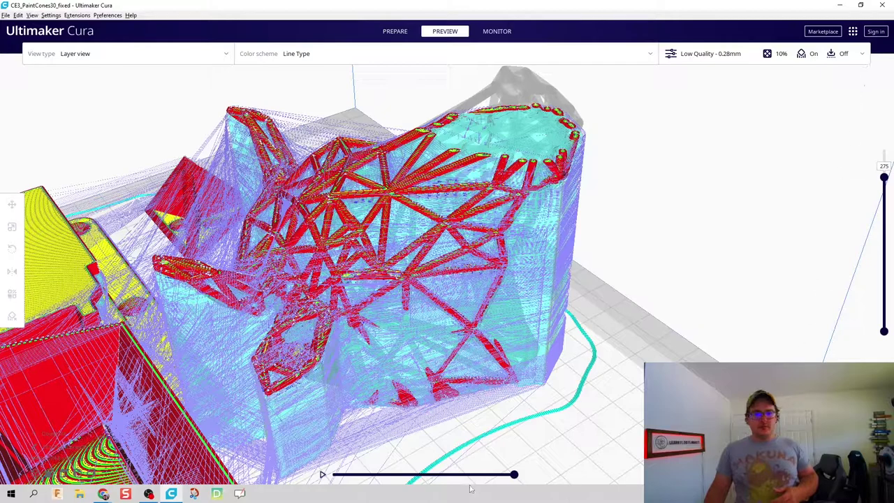
Uncheck Travels in the Line Type color scheme, toggling Shell off and back on
{"action": "left_click", "coordinate": [339, 60]}
{"action": "left_click", "coordinate": [244, 121]}
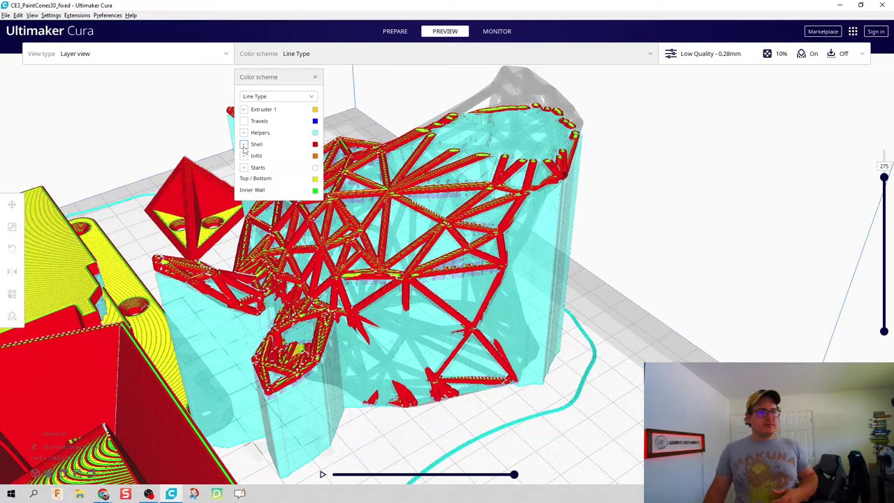
{"action": "left_click", "coordinate": [244, 144]}
{"action": "left_click", "coordinate": [244, 145]}
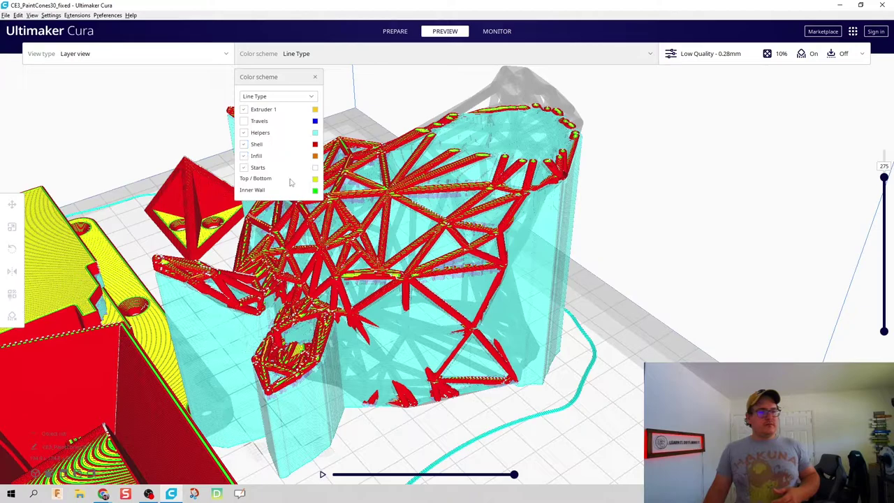
Tilt and zoom the view to look down on the support tree from several angles
{"action": "scroll", "coordinate": [608, 243], "scroll_direction": "up", "scroll_amount": 2}
{"action": "right_click_drag", "start_coordinate": [632, 276], "coordinate": [474, 260]}
{"action": "scroll", "coordinate": [495, 231], "scroll_direction": "up", "scroll_amount": 4}
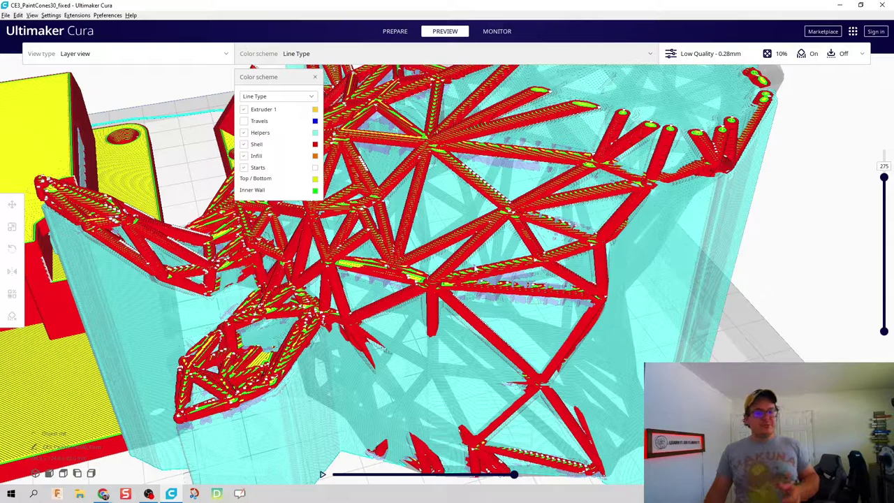
{"action": "right_click_drag", "start_coordinate": [478, 271], "coordinate": [473, 276]}
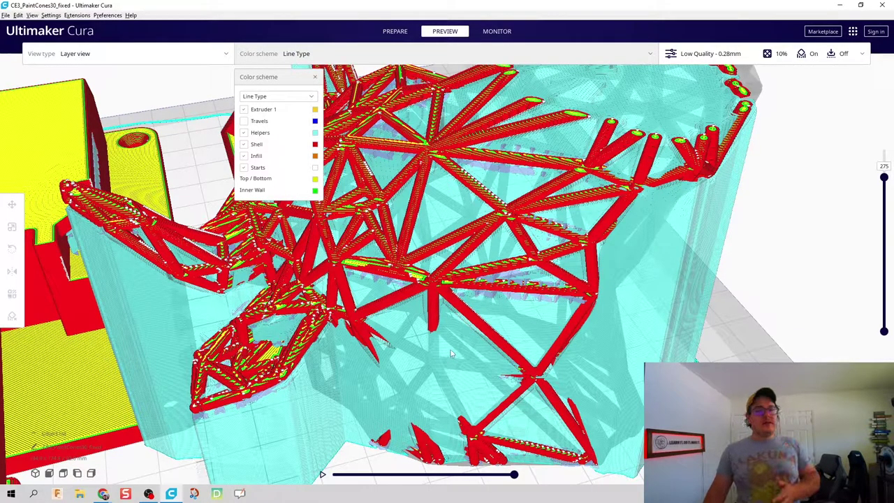
{"action": "right_click_drag", "start_coordinate": [486, 338], "coordinate": [487, 340]}
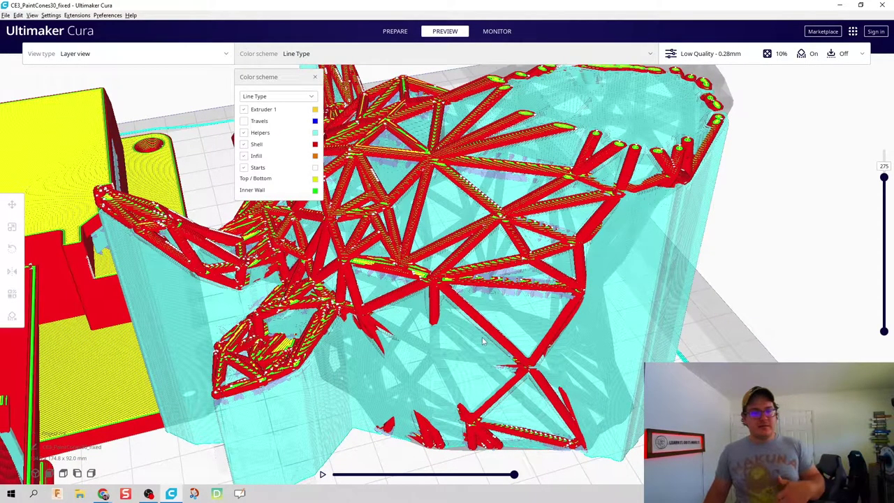
Zoom out and orbit to see all the models on the build plate
{"action": "scroll", "coordinate": [473, 318], "scroll_direction": "down", "scroll_amount": 5}
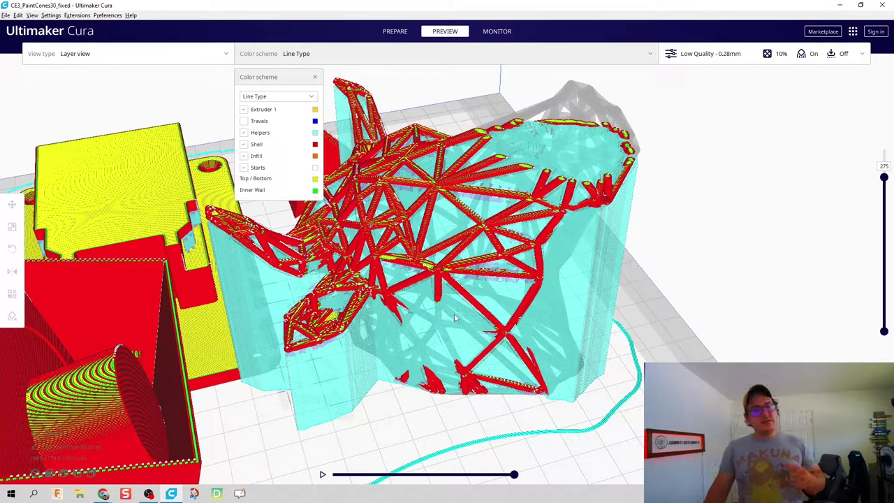
{"action": "scroll", "coordinate": [454, 316], "scroll_direction": "down", "scroll_amount": 2}
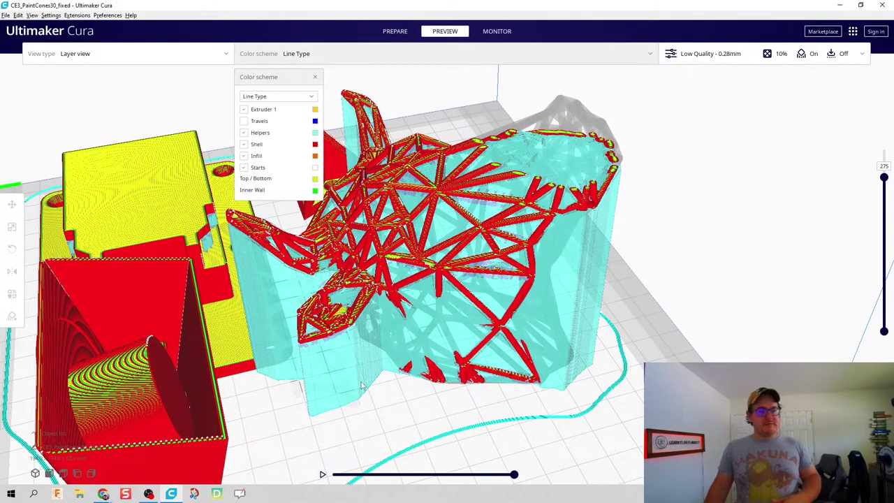
{"action": "scroll", "coordinate": [362, 378], "scroll_direction": "down", "scroll_amount": 3}
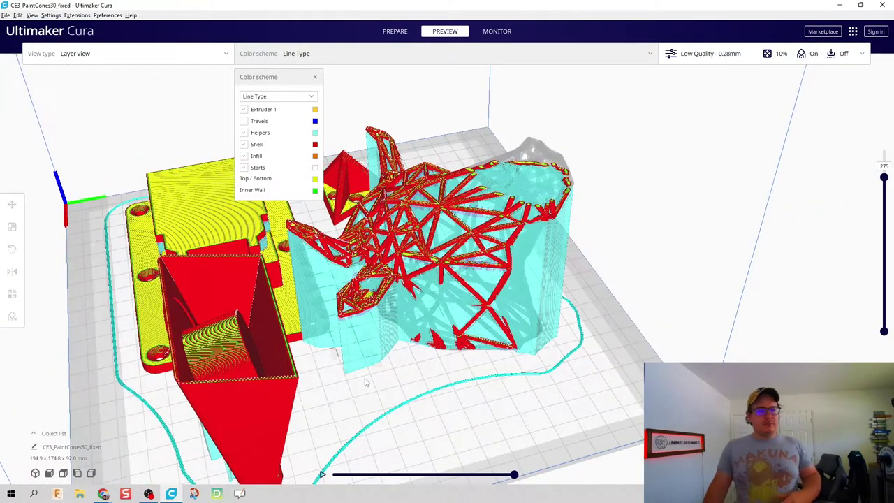
{"action": "right_click_drag", "start_coordinate": [365, 383], "coordinate": [405, 379]}
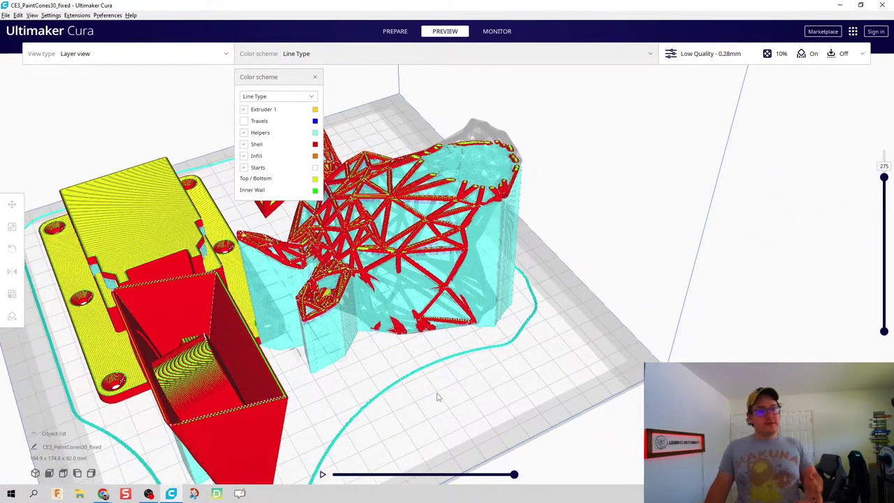
{"action": "scroll", "coordinate": [447, 402], "scroll_direction": "up", "scroll_amount": 3}
{"action": "right_click_drag", "start_coordinate": [457, 407], "coordinate": [465, 410]}
{"action": "scroll", "coordinate": [619, 439], "scroll_direction": "down", "scroll_amount": 1}
Enter 45 as the Support Overhang Angle in Print settings and confirm it
{"action": "left_click", "coordinate": [699, 54]}
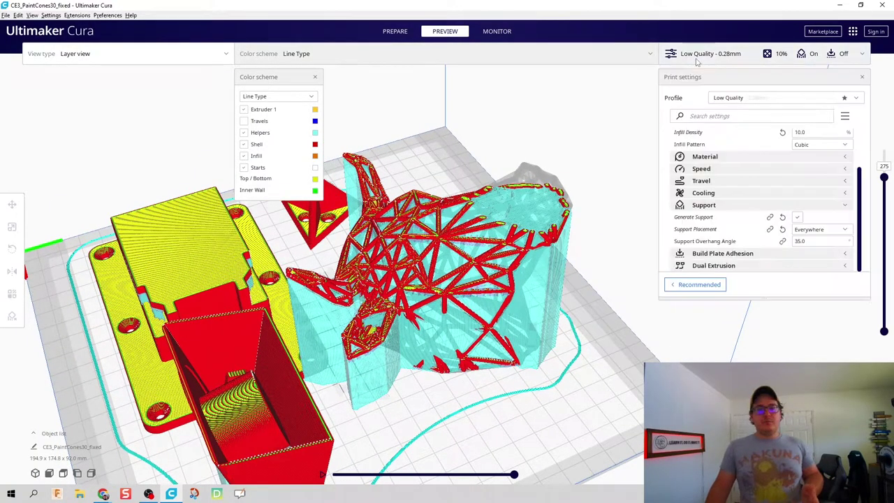
{"action": "double_click", "coordinate": [805, 241]}
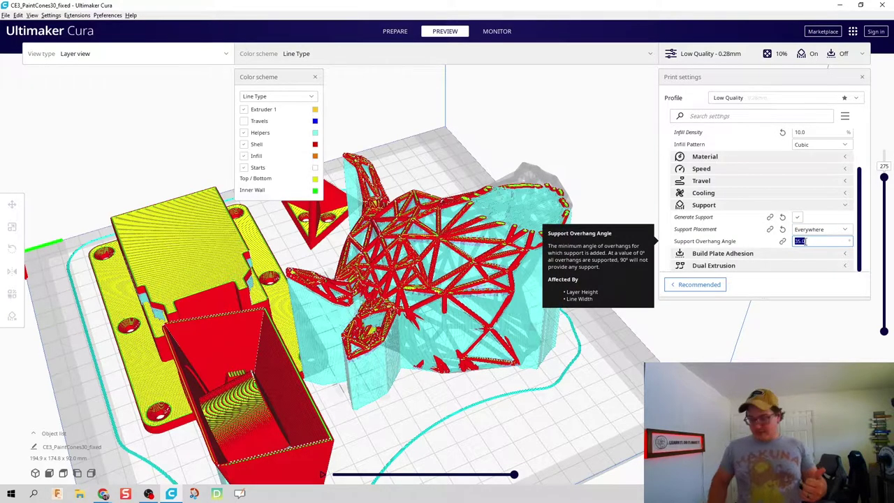
{"action": "type", "text": "45"}
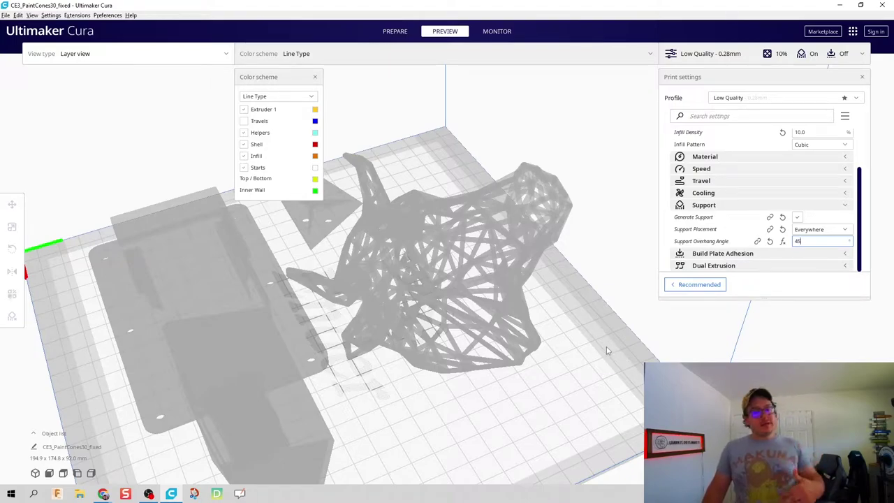
{"action": "key", "text": "Return"}
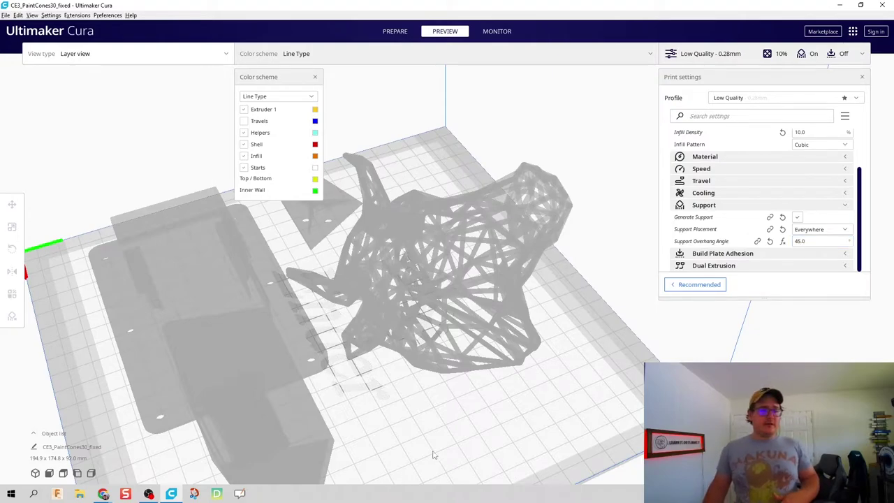
{"action": "right_click_drag", "start_coordinate": [442, 450], "coordinate": [484, 376]}
{"action": "scroll", "coordinate": [484, 376], "scroll_direction": "down", "scroll_amount": 8}
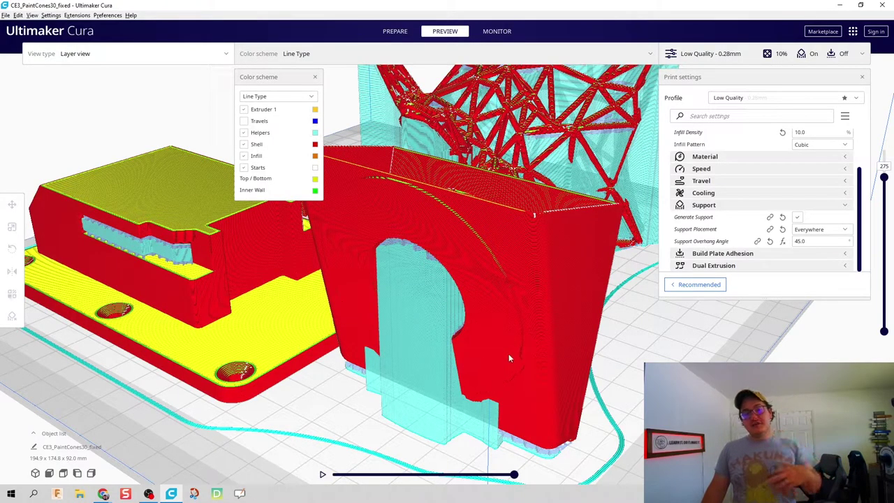
Zoom and orbit the re-sliced layer view to face the box's arched side
{"action": "scroll", "coordinate": [509, 355], "scroll_direction": "up", "scroll_amount": 3}
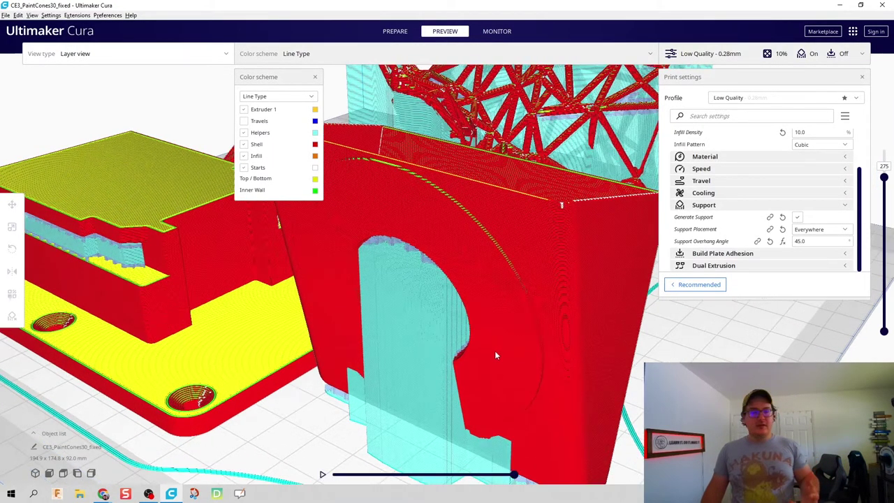
{"action": "scroll", "coordinate": [492, 345], "scroll_direction": "down", "scroll_amount": 2}
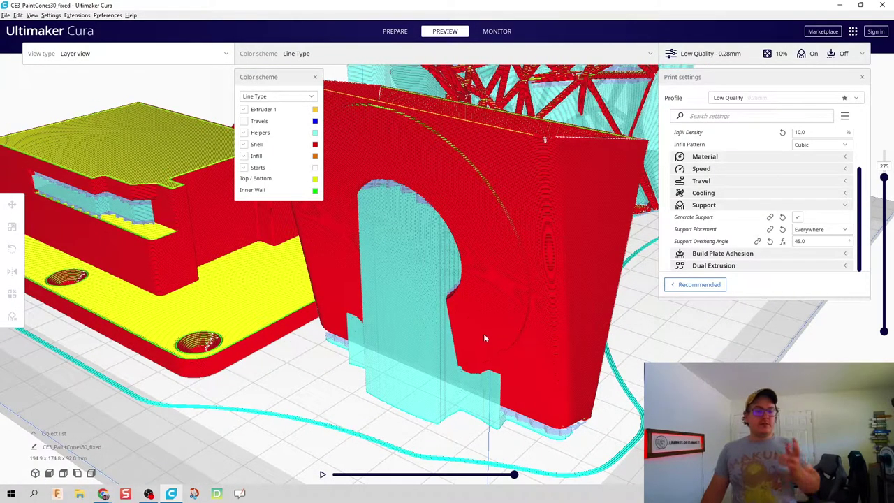
{"action": "scroll", "coordinate": [482, 338], "scroll_direction": "down", "scroll_amount": 1}
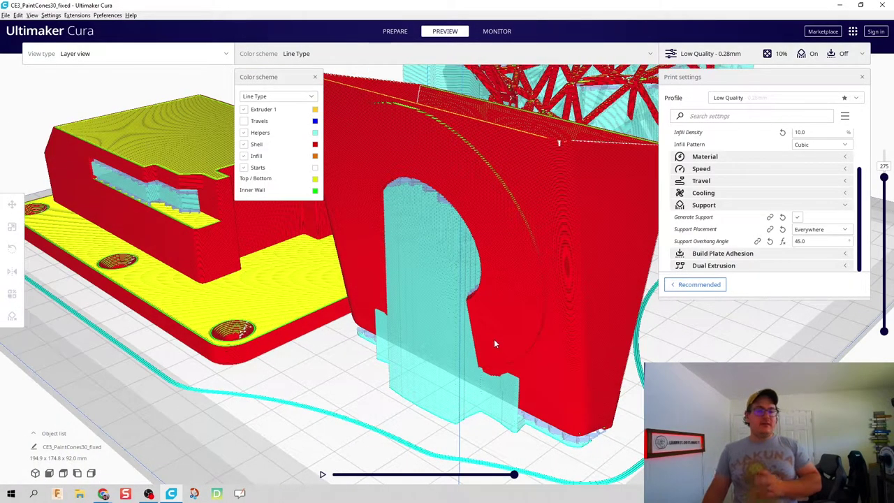
{"action": "right_click_drag", "start_coordinate": [500, 337], "coordinate": [431, 355]}
{"action": "scroll", "coordinate": [433, 342], "scroll_direction": "down", "scroll_amount": 1}
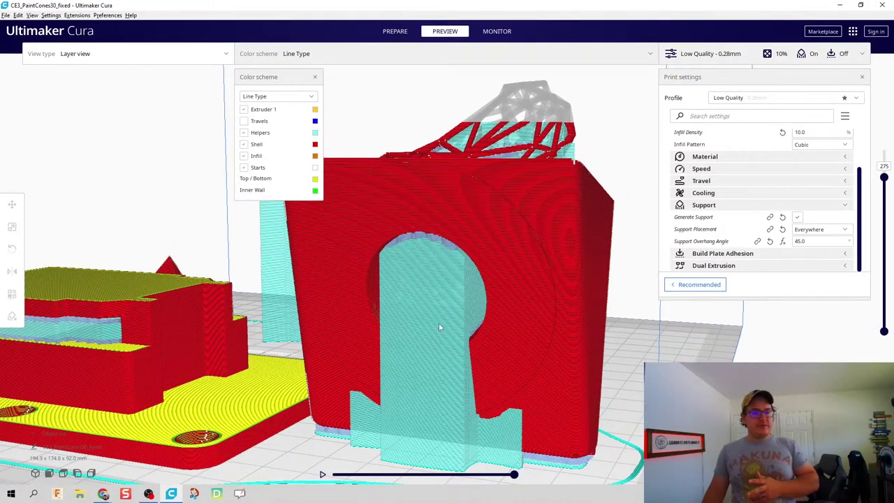
{"action": "right_click_drag", "start_coordinate": [439, 323], "coordinate": [382, 314]}
Zoom in and turn the box so the support column under its arch faces front
{"action": "scroll", "coordinate": [498, 294], "scroll_direction": "up", "scroll_amount": 2}
{"action": "scroll", "coordinate": [497, 293], "scroll_direction": "down", "scroll_amount": 2}
{"action": "scroll", "coordinate": [382, 313], "scroll_direction": "up", "scroll_amount": 3}
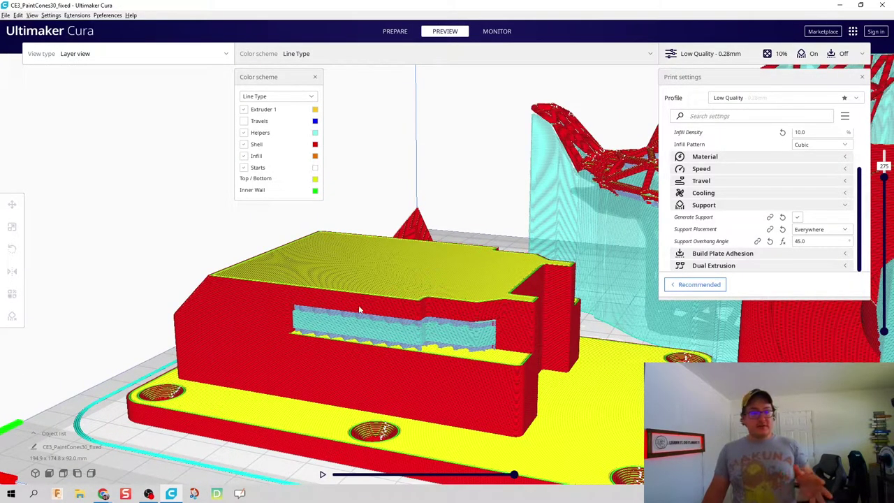
{"action": "scroll", "coordinate": [475, 273], "scroll_direction": "down", "scroll_amount": 4}
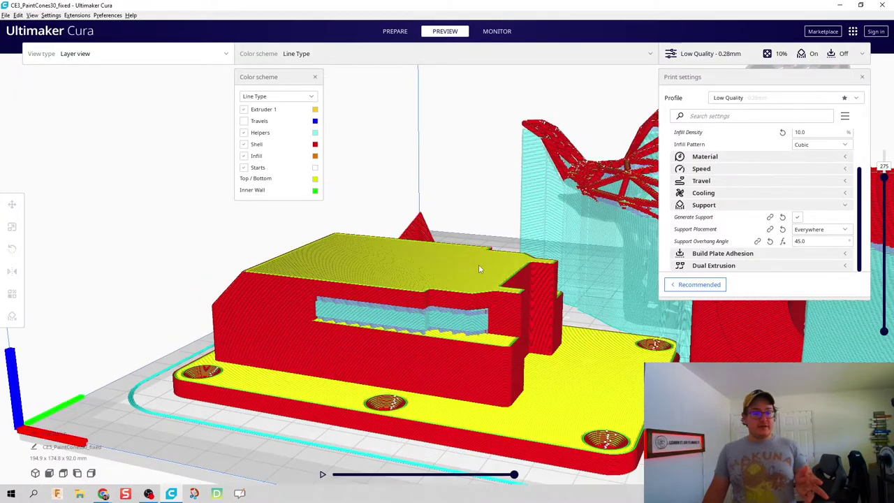
{"action": "mouse_move", "coordinate": [451, 278]}
{"action": "right_mouse_down"}
{"action": "mouse_move", "coordinate": [419, 283]}
{"action": "mouse_move", "coordinate": [459, 292]}
{"action": "right_mouse_up"}
{"action": "scroll", "coordinate": [364, 257], "scroll_direction": "up", "scroll_amount": 2}
{"action": "scroll", "coordinate": [535, 306], "scroll_direction": "up", "scroll_amount": 5}
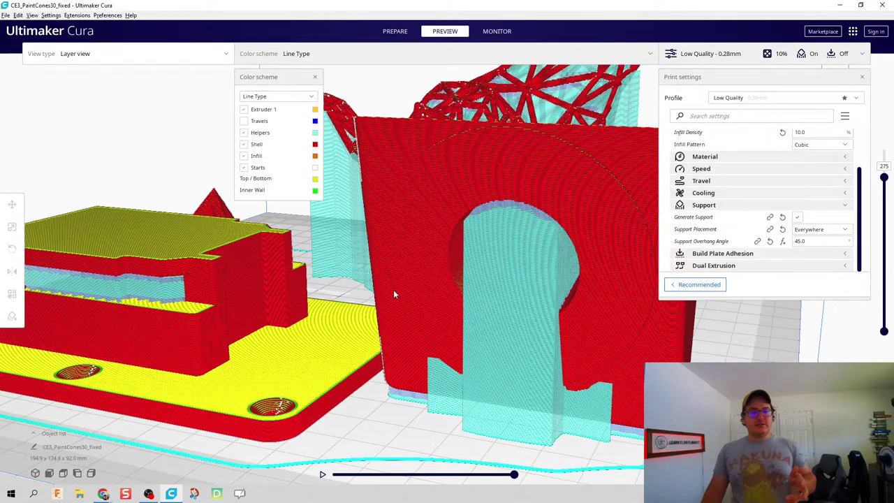
{"action": "right_click_drag", "start_coordinate": [393, 293], "coordinate": [481, 276]}
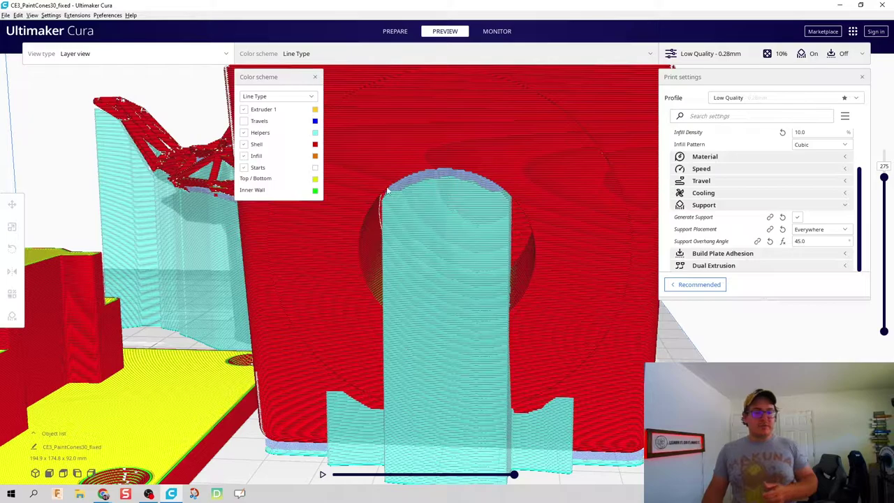
{"action": "scroll", "coordinate": [389, 190], "scroll_direction": "up", "scroll_amount": 3}
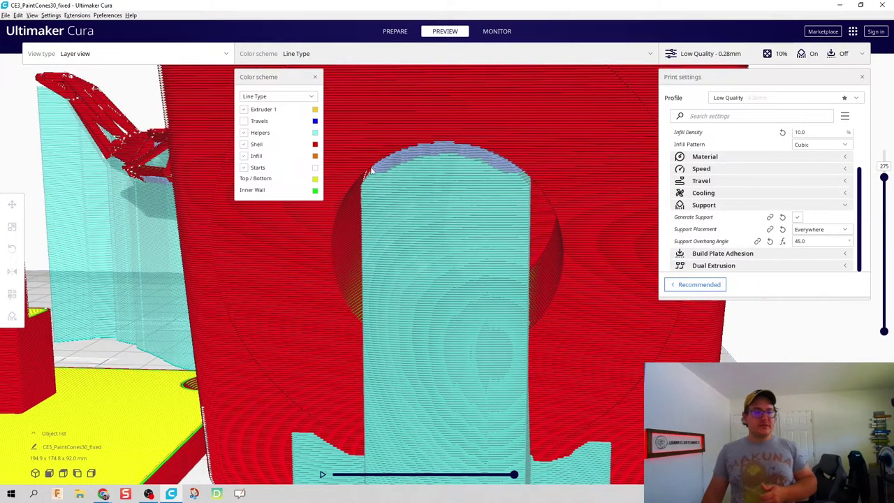